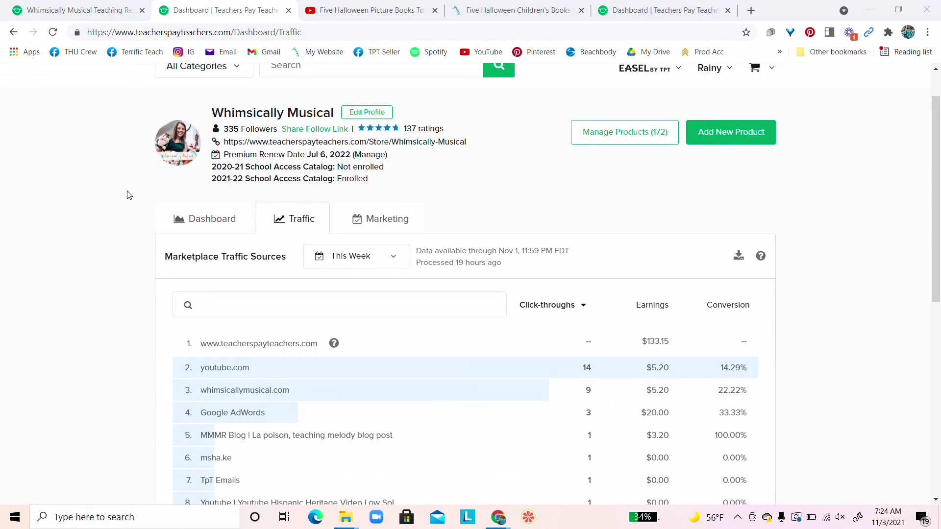
Step: Review this week's marketplace traffic sources and open the URL builder of the premium tracking tool
{"action": "scroll", "coordinate": [125, 196], "scroll_direction": "down", "scroll_amount": 1}
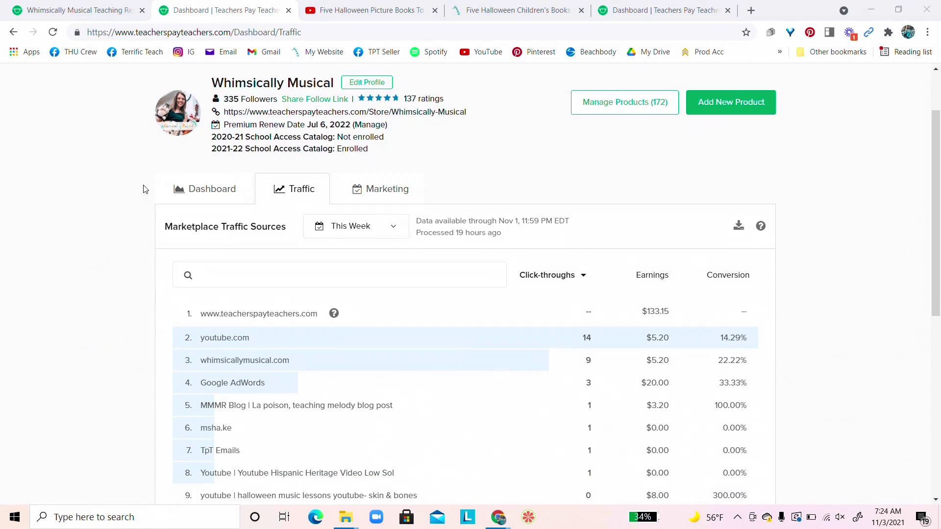
{"action": "scroll", "coordinate": [441, 319], "scroll_direction": "down", "scroll_amount": 2}
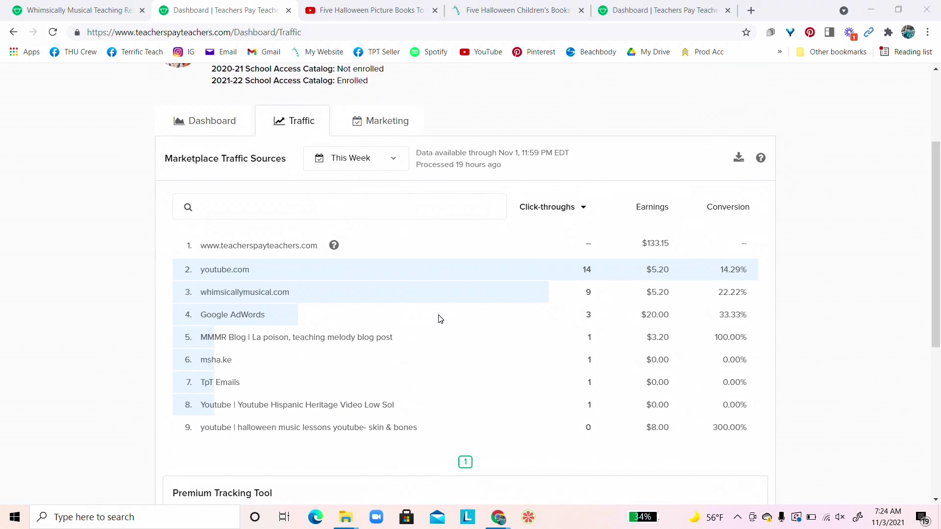
{"action": "scroll", "coordinate": [440, 319], "scroll_direction": "down", "scroll_amount": 3}
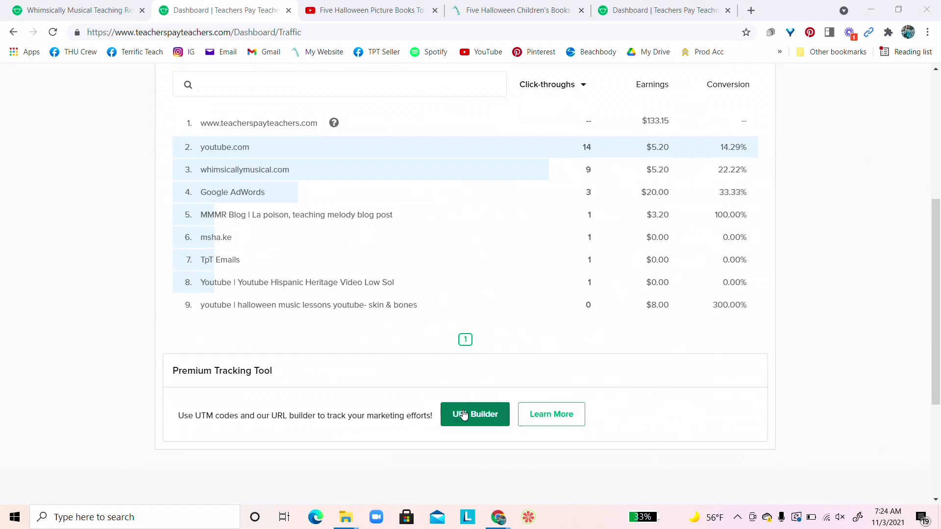
{"action": "scroll", "coordinate": [435, 210], "scroll_direction": "up", "scroll_amount": 2}
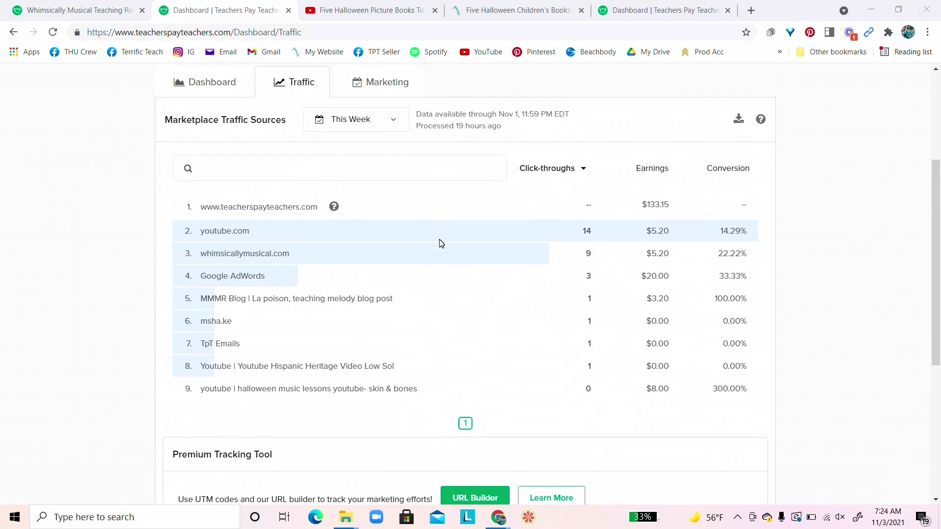
{"action": "scroll", "coordinate": [441, 244], "scroll_direction": "down", "scroll_amount": 1}
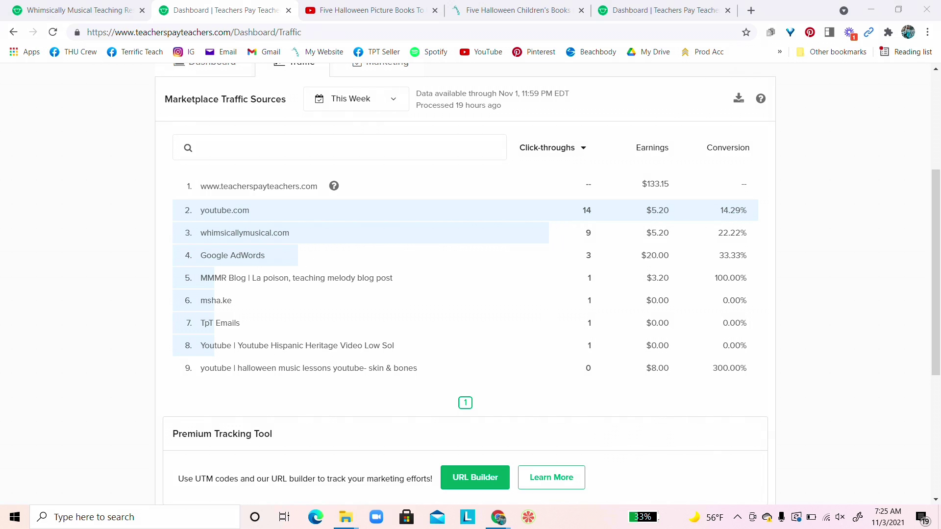
{"action": "scroll", "coordinate": [461, 284], "scroll_direction": "down", "scroll_amount": 3}
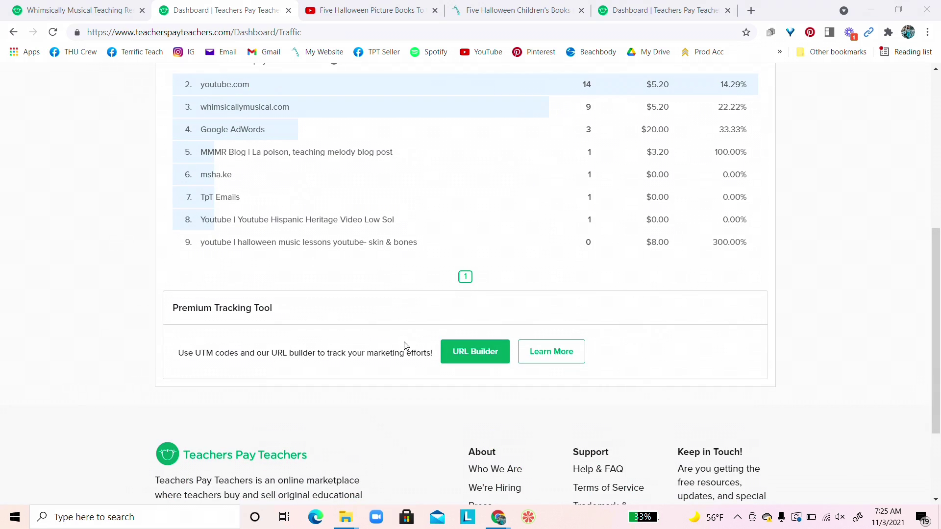
{"action": "left_click", "coordinate": [479, 353]}
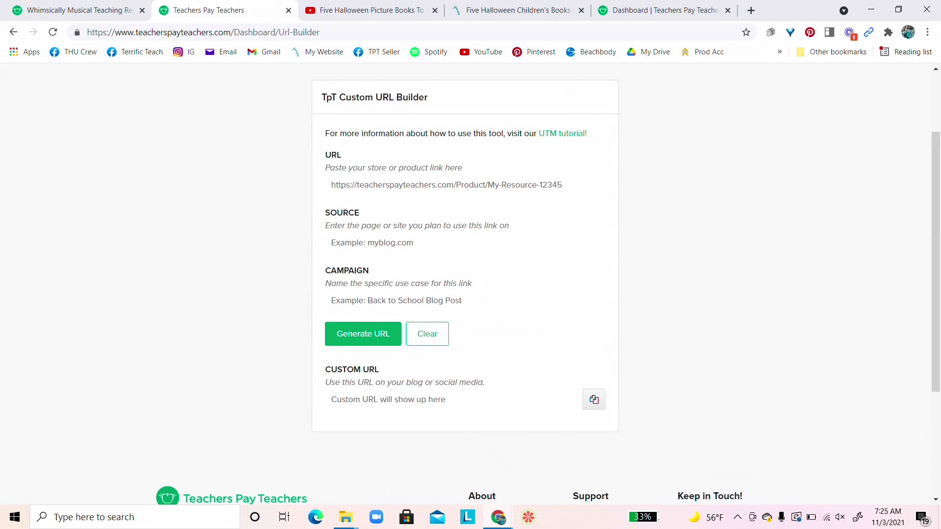
Step: Go to the Whimsically Musical storefront and open the Hispanic Heritage Month Music Lessons Bundle product page
{"action": "left_click", "coordinate": [616, 14]}
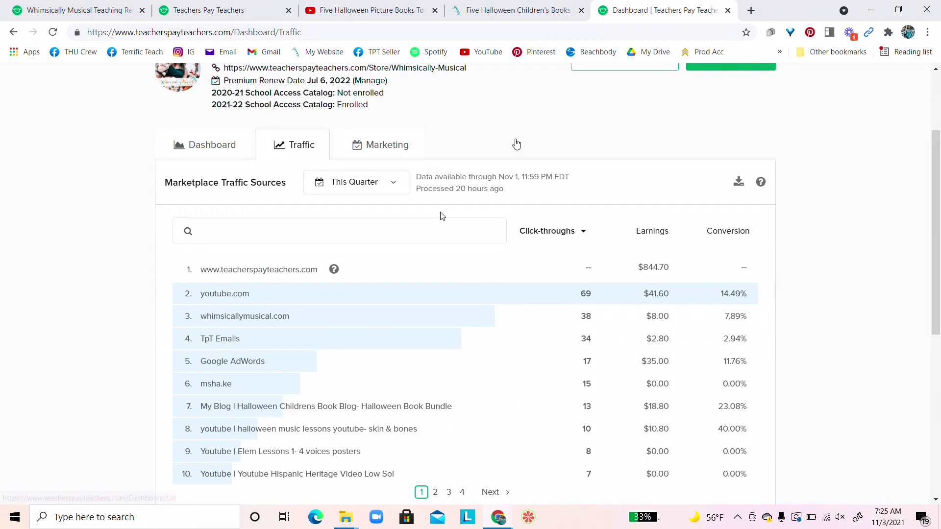
{"action": "scroll", "coordinate": [521, 238], "scroll_direction": "up", "scroll_amount": 1}
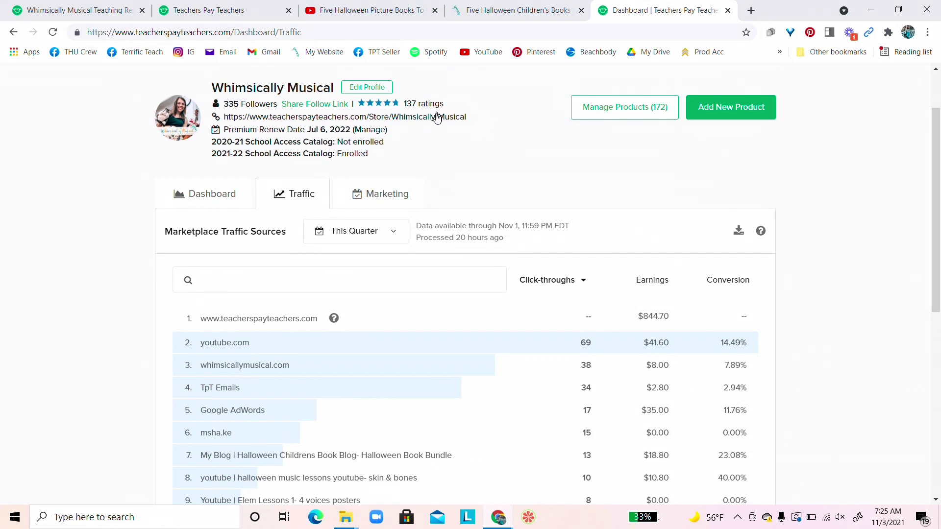
{"action": "left_click", "coordinate": [437, 120]}
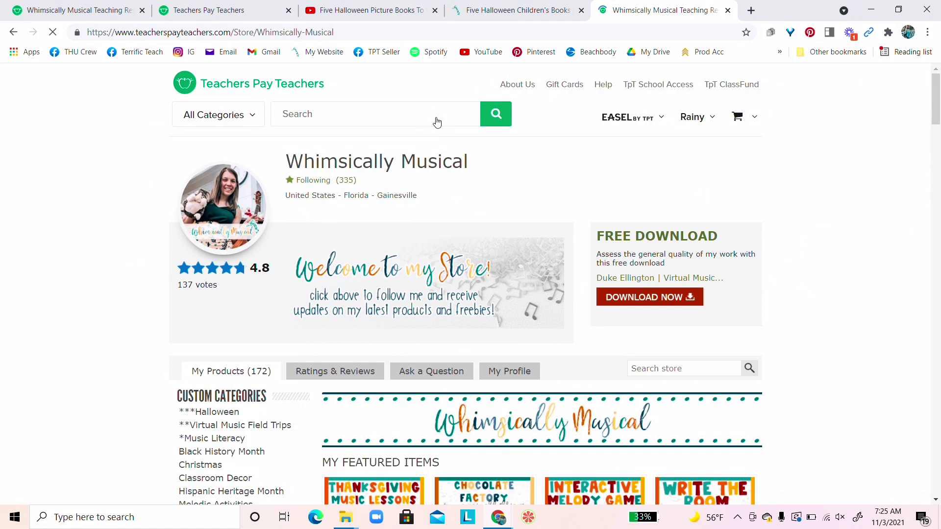
{"action": "scroll", "coordinate": [434, 308], "scroll_direction": "down", "scroll_amount": 10}
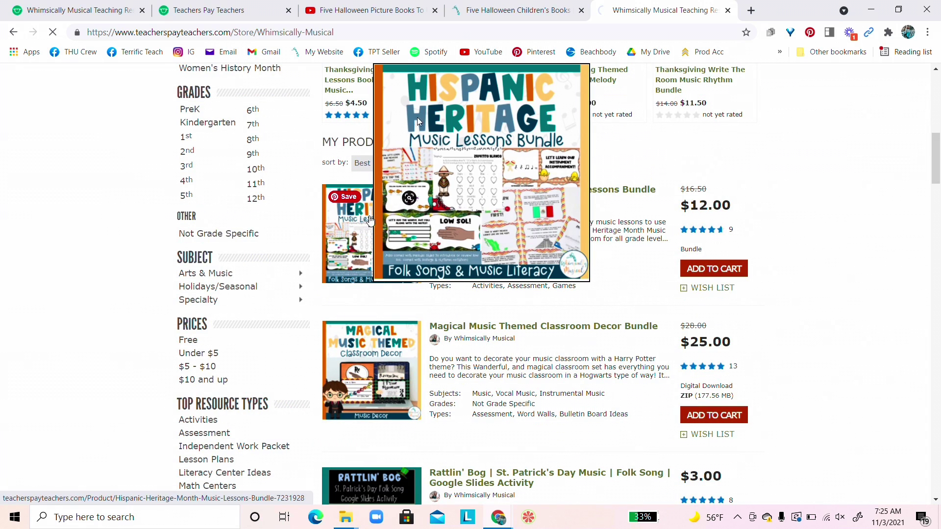
{"action": "left_click", "coordinate": [434, 91]}
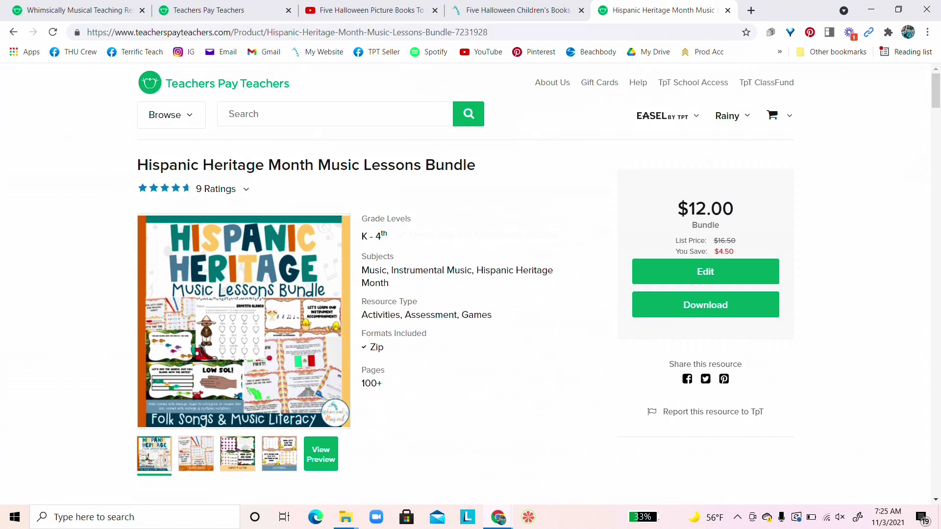
Step: Copy the Hispanic Heritage bundle's page address and paste it as the product URL in the custom URL builder
{"action": "left_click", "coordinate": [366, 31]}
{"action": "key", "text": "ctrl+c"}
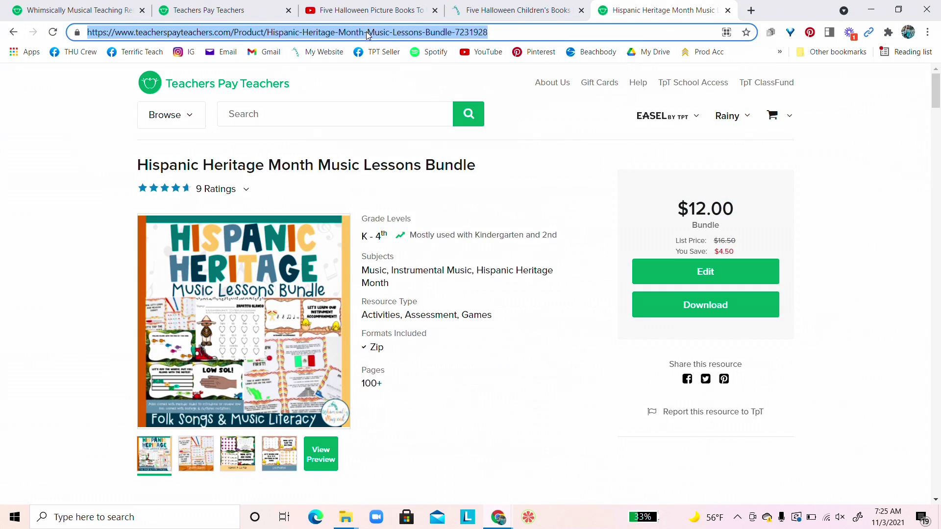
{"action": "left_click", "coordinate": [218, 10]}
{"action": "left_click", "coordinate": [347, 180]}
{"action": "key", "text": "ctrl+v"}
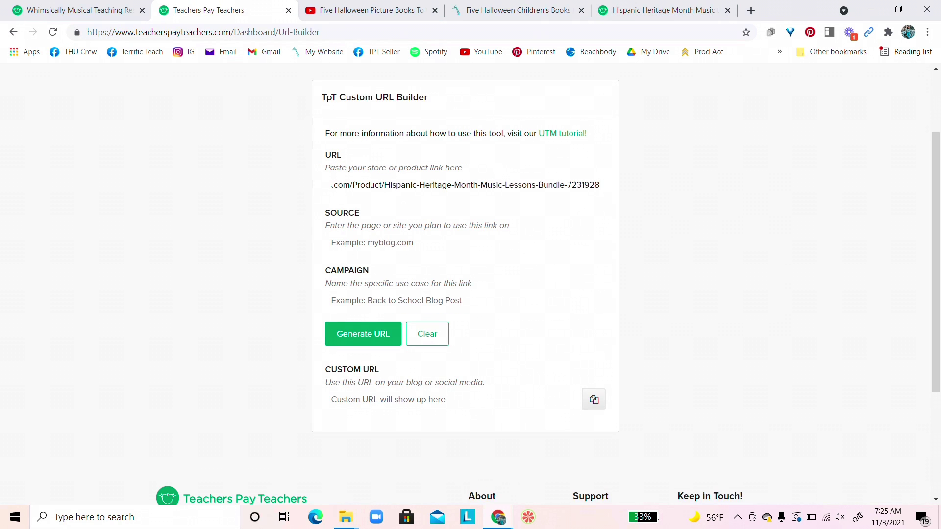
Step: Generate and copy a custom URL with source "My Blog" and campaign "Top Hispanic Heritage Music Lessons Blog- Hispanic Bundle"
{"action": "left_click", "coordinate": [334, 244]}
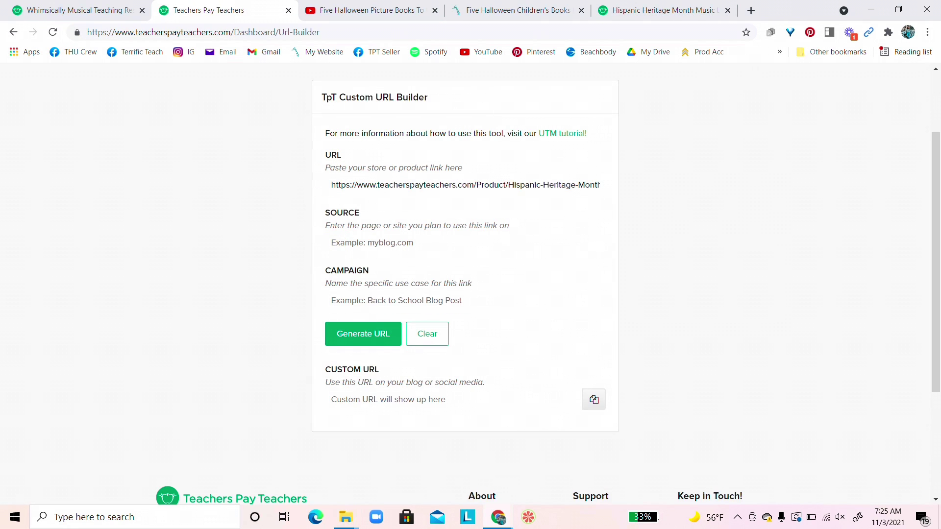
{"action": "type", "text": "Blog"}
{"action": "key", "text": "BackSpace"}
{"action": "type", "text": "My BlogTop Hispanic Heritage Music Lessons Blog"}
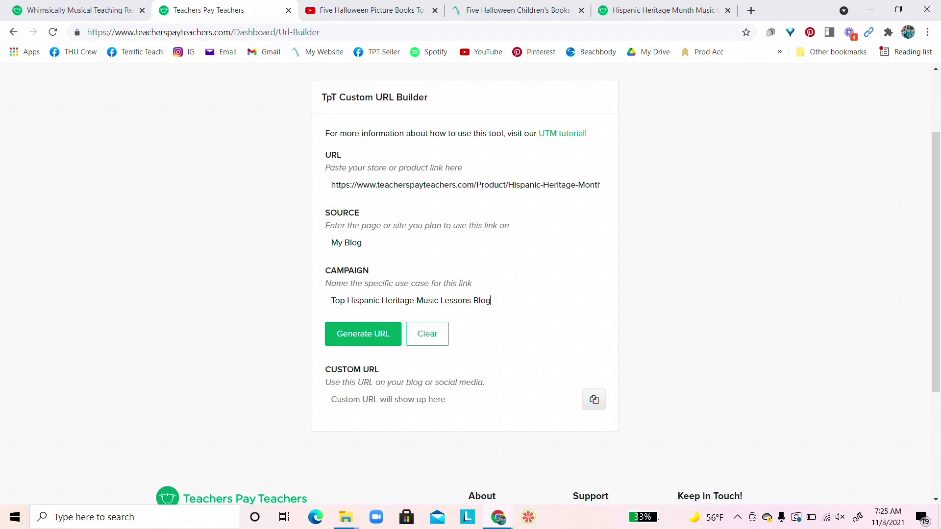
{"action": "type", "text": "- Hispanic Bundle"}
{"action": "left_click", "coordinate": [383, 343]}
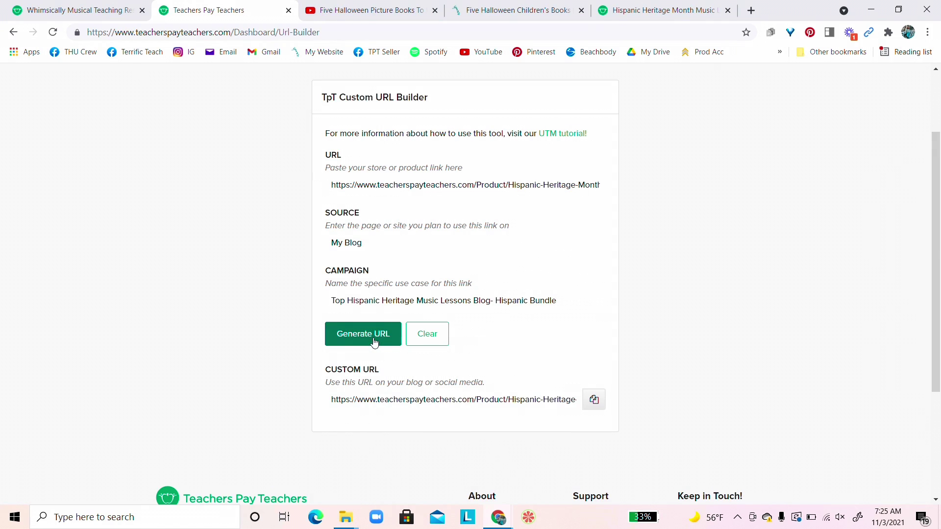
{"action": "left_click", "coordinate": [594, 400]}
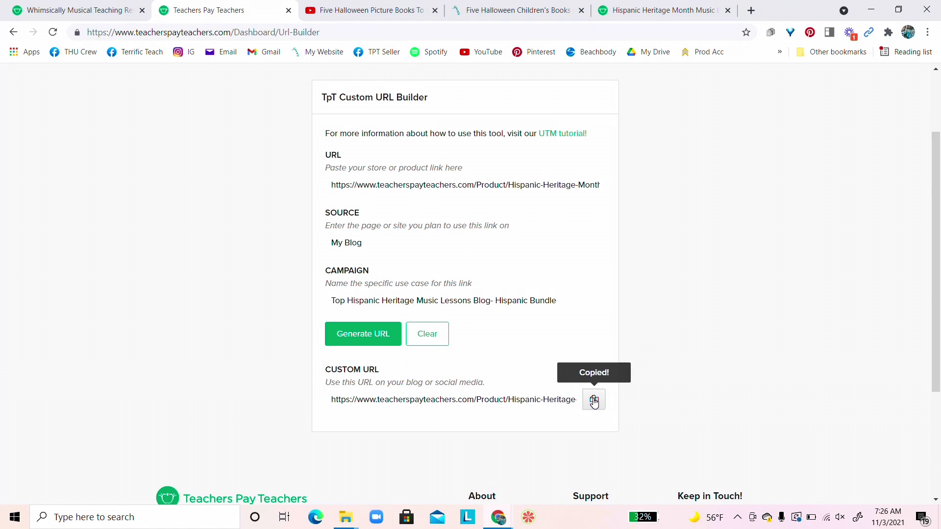
Step: Open the Bitly website in a new tab, shorten the copied custom URL there, and copy the short link
{"action": "left_click", "coordinate": [758, 10]}
{"action": "type", "text": "bitly"}
{"action": "key", "text": "Return"}
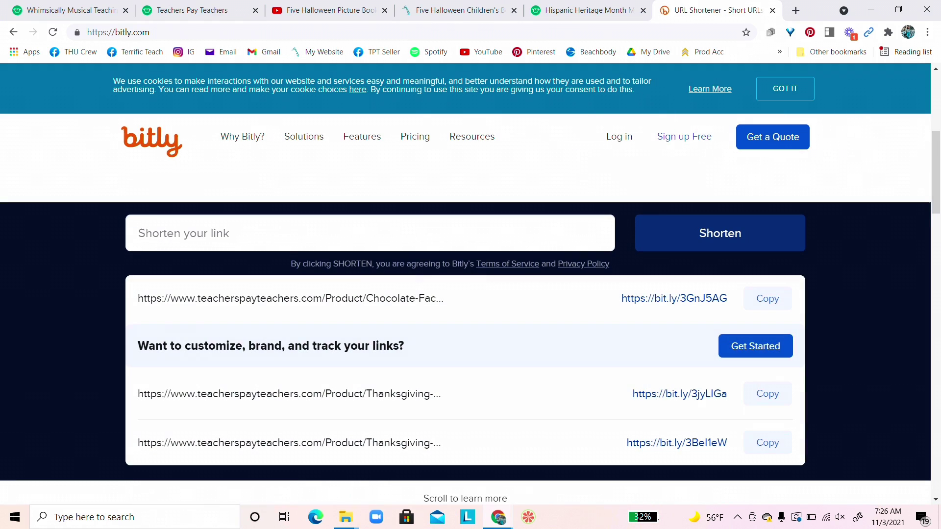
{"action": "left_click", "coordinate": [267, 233]}
{"action": "key", "text": "ctrl+v"}
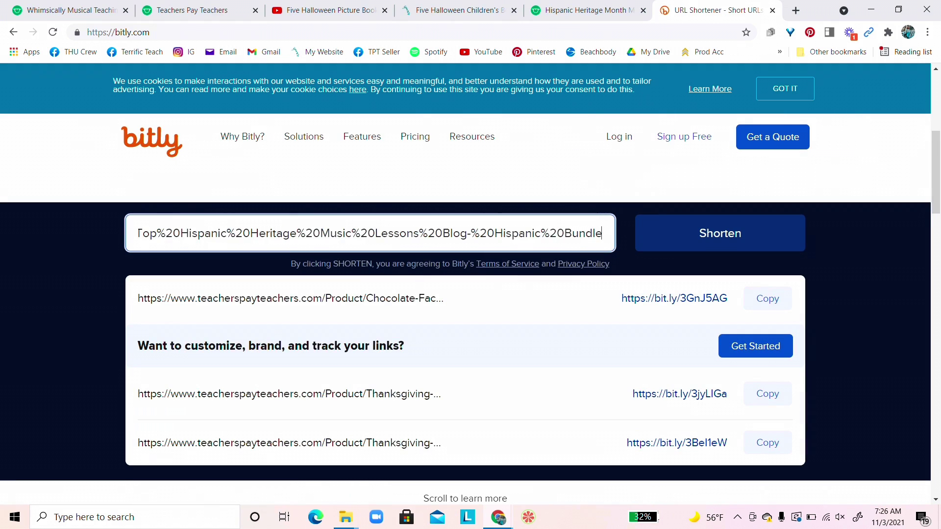
{"action": "left_click", "coordinate": [693, 233]}
{"action": "left_click", "coordinate": [698, 241]}
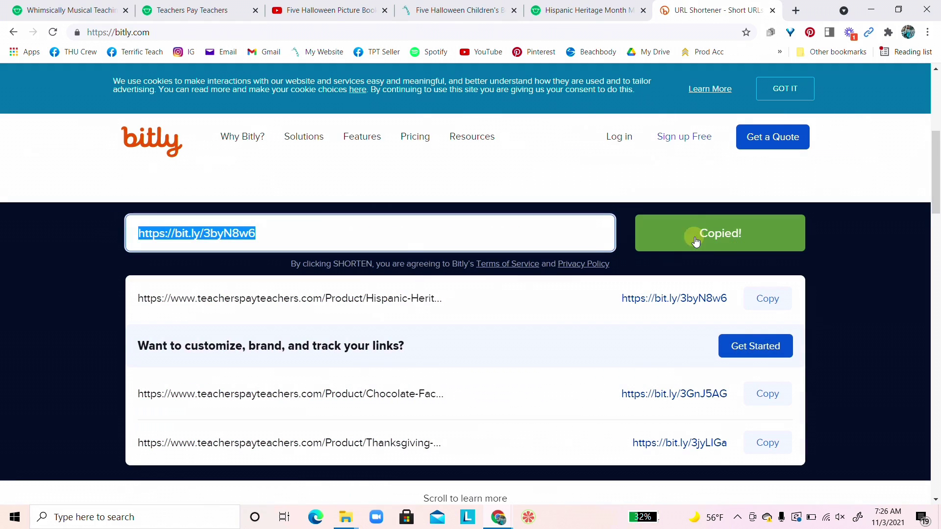
Step: Expand the description of the Five Halloween Picture Books video on YouTube and examine its helpful links
{"action": "left_click", "coordinate": [333, 11]}
{"action": "scroll", "coordinate": [352, 282], "scroll_direction": "down", "scroll_amount": 8}
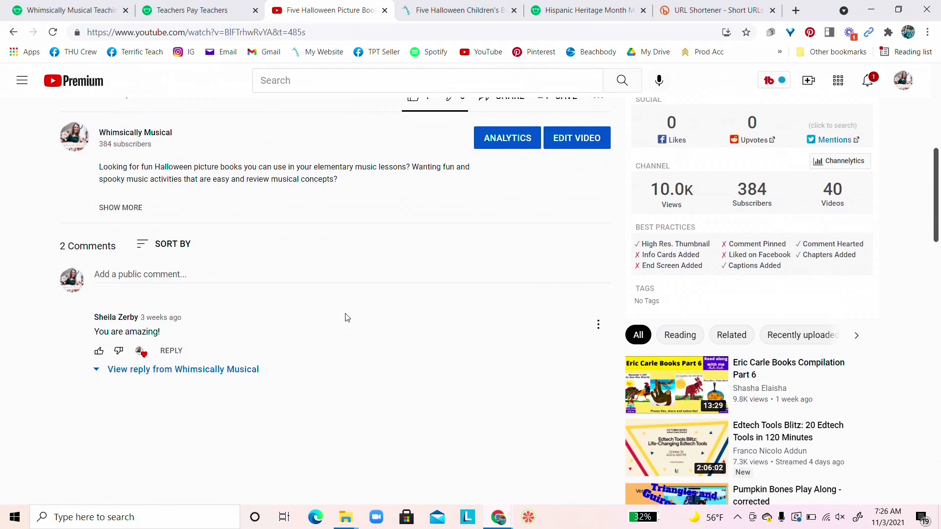
{"action": "left_click", "coordinate": [121, 208]}
{"action": "scroll", "coordinate": [302, 281], "scroll_direction": "down", "scroll_amount": 4}
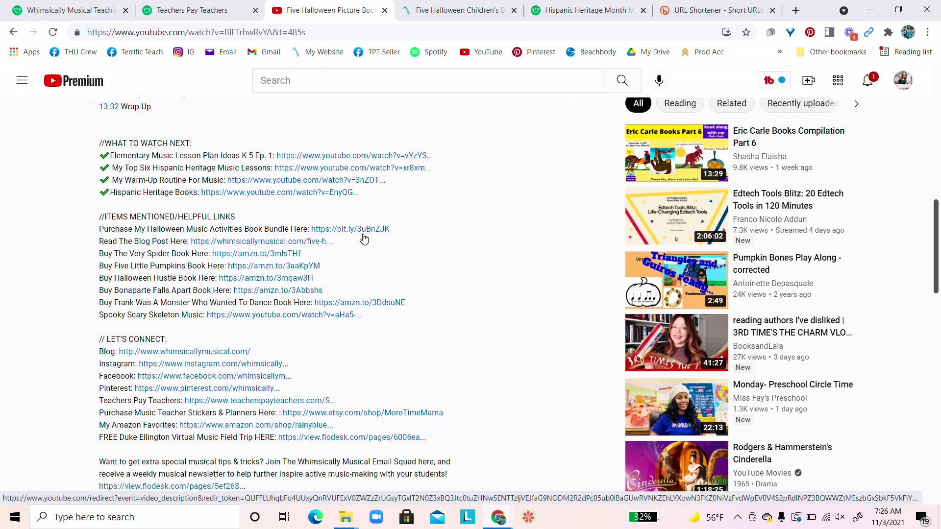
Step: Copy the full custom URL from the URL builder again and paste it into a new tab's address field
{"action": "left_click", "coordinate": [593, 5]}
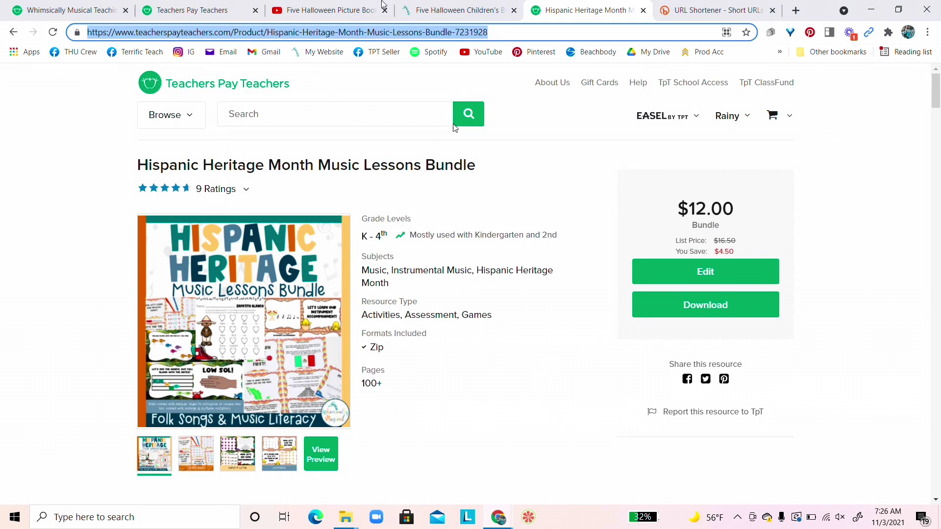
{"action": "left_click", "coordinate": [212, 9]}
{"action": "left_click", "coordinate": [594, 399]}
{"action": "left_click", "coordinate": [795, 11]}
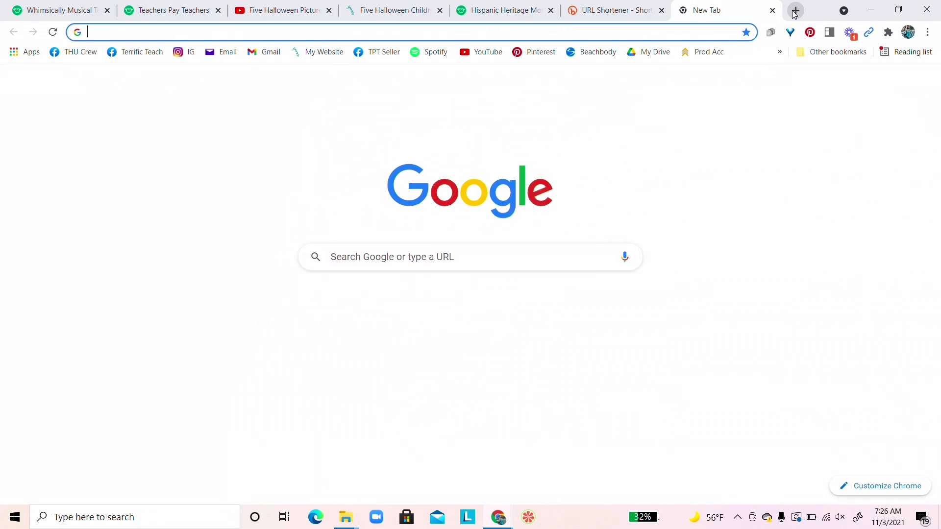
{"action": "key", "text": "ctrl+v"}
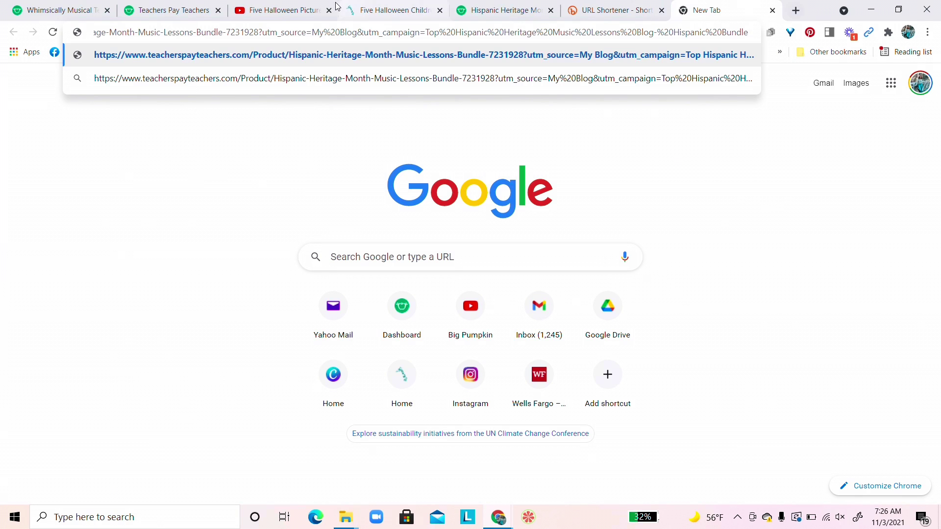
Step: Follow the Halloween Music Activities Book Bundle link in the YouTube video description and look over the product page
{"action": "left_click", "coordinate": [311, 8]}
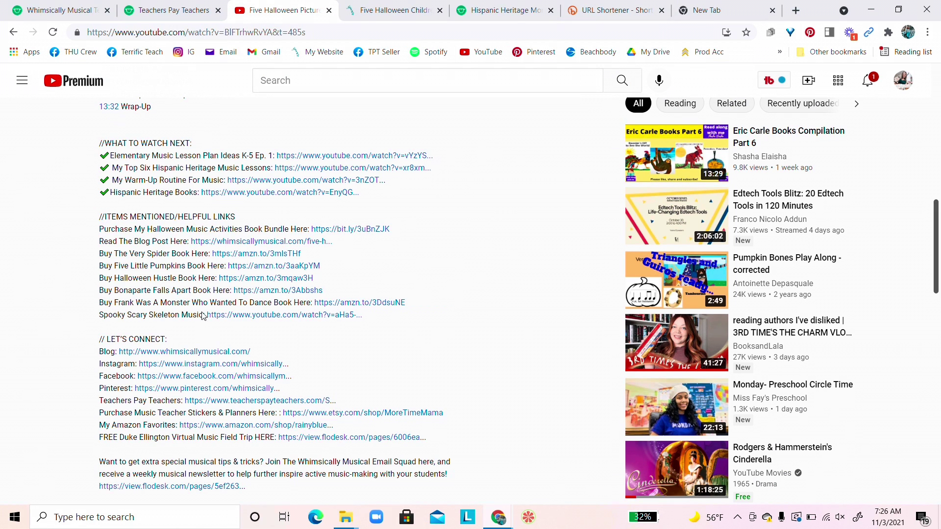
{"action": "left_click", "coordinate": [348, 229]}
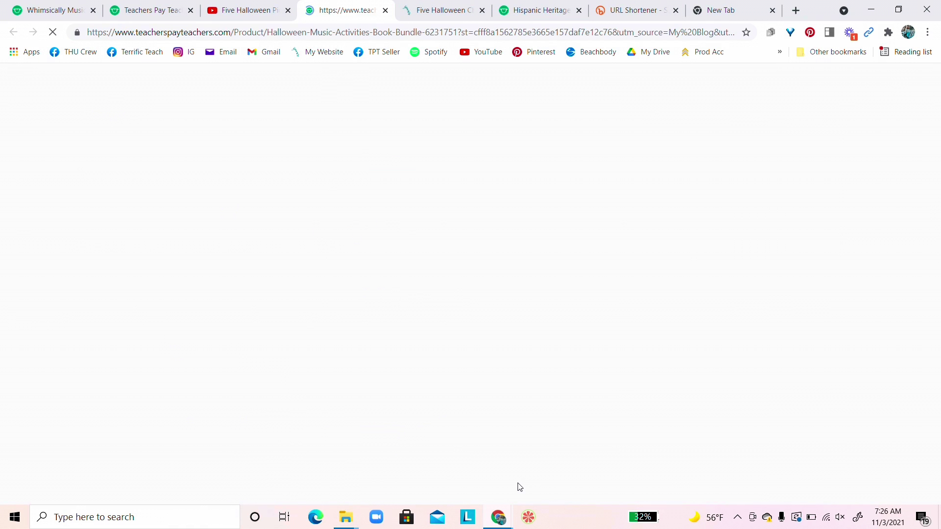
{"action": "scroll", "coordinate": [520, 487], "scroll_direction": "down", "scroll_amount": 5}
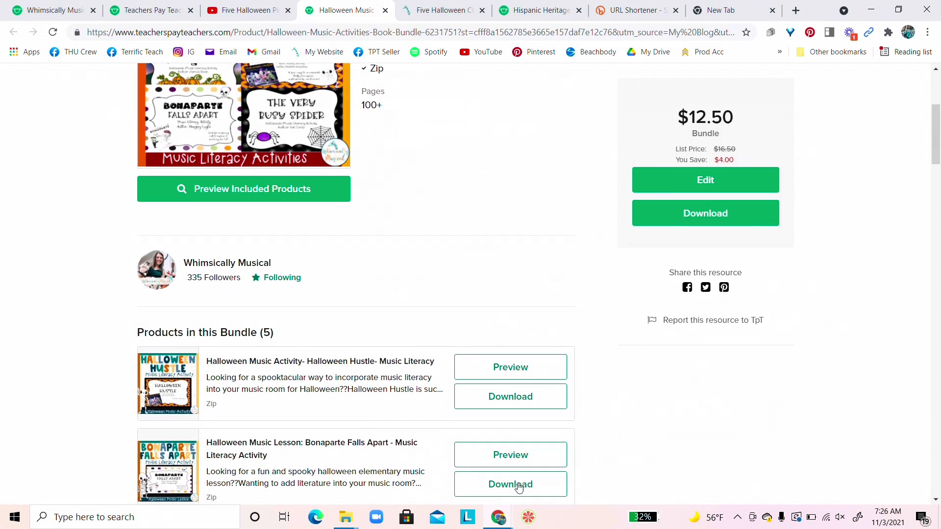
{"action": "scroll", "coordinate": [518, 487], "scroll_direction": "down", "scroll_amount": 2}
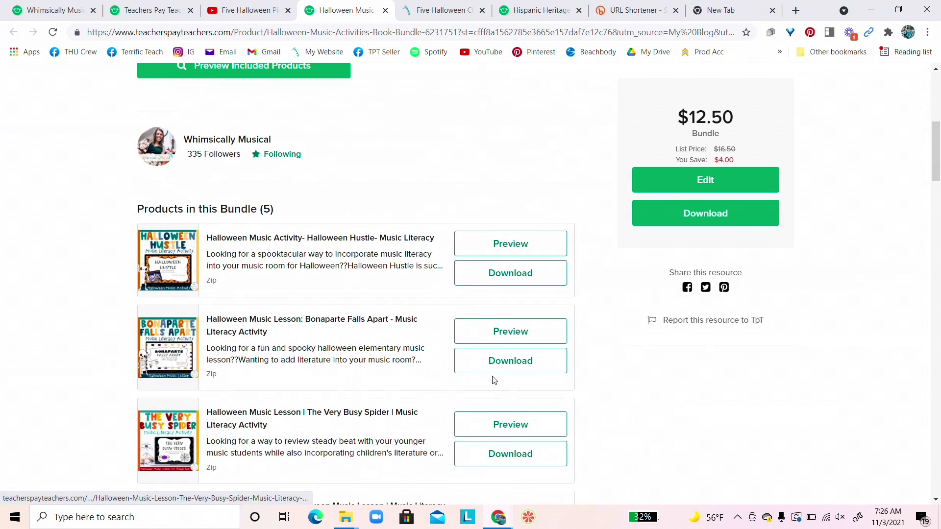
{"action": "scroll", "coordinate": [502, 187], "scroll_direction": "up", "scroll_amount": 7}
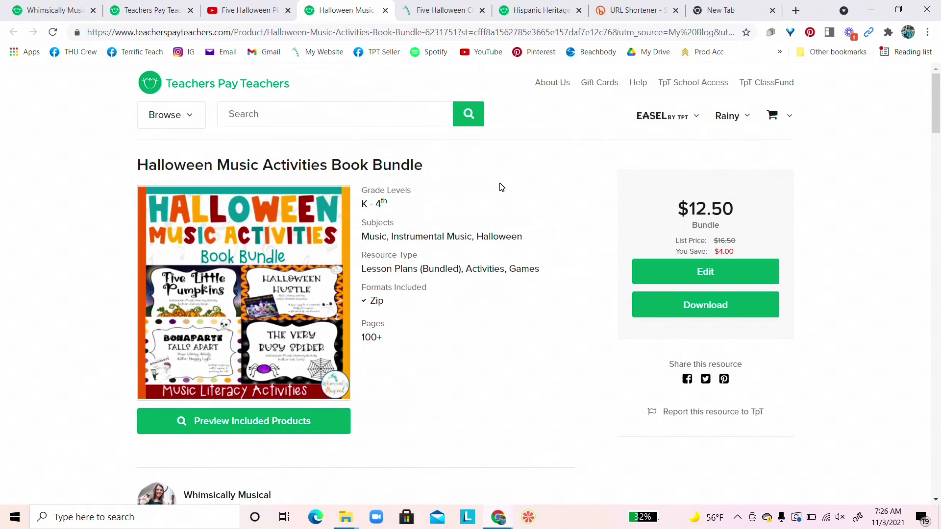
Step: Return to the TpT custom URL builder and clear all of its entries
{"action": "left_click", "coordinate": [174, 10]}
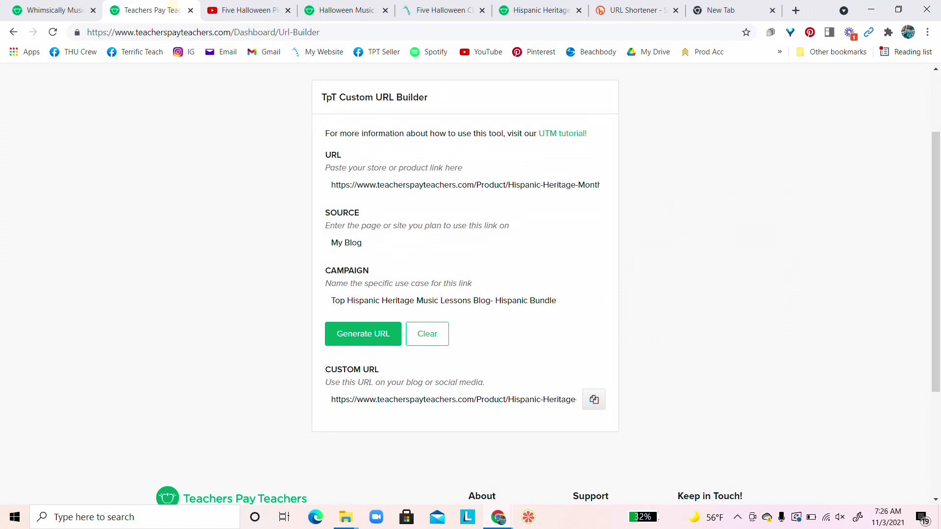
{"action": "left_click", "coordinate": [428, 339]}
{"action": "scroll", "coordinate": [428, 338], "scroll_direction": "up", "scroll_amount": 2}
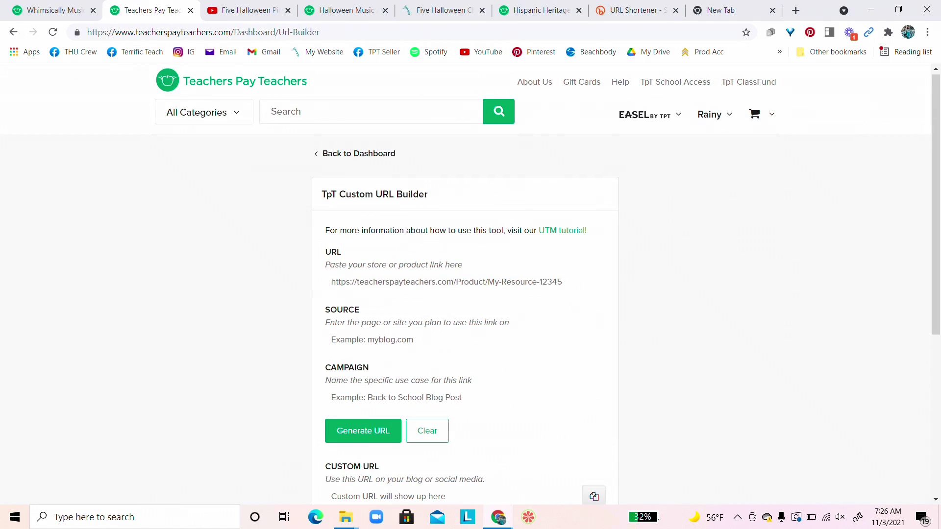
Step: Go back to the Halloween picture books video and look through its description links
{"action": "left_click", "coordinate": [258, 10]}
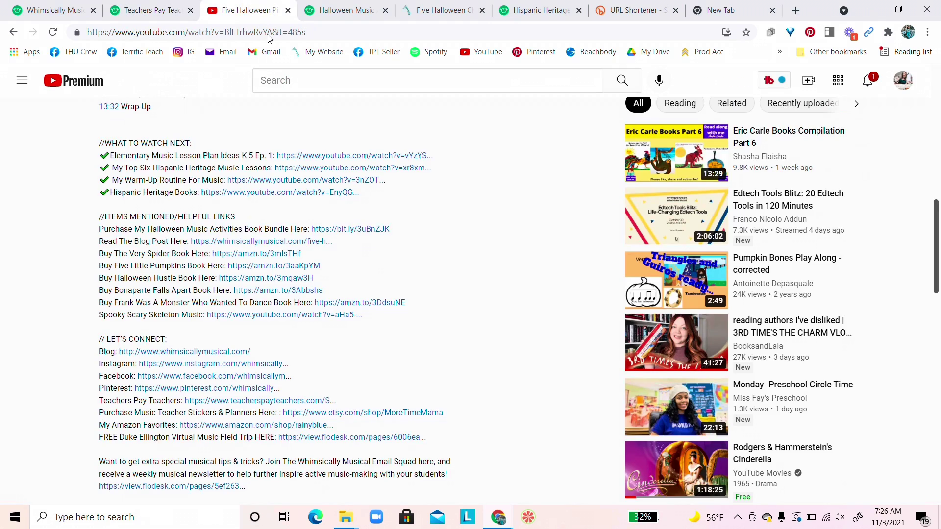
{"action": "scroll", "coordinate": [378, 284], "scroll_direction": "up", "scroll_amount": 5}
{"action": "scroll", "coordinate": [378, 283], "scroll_direction": "down", "scroll_amount": 5}
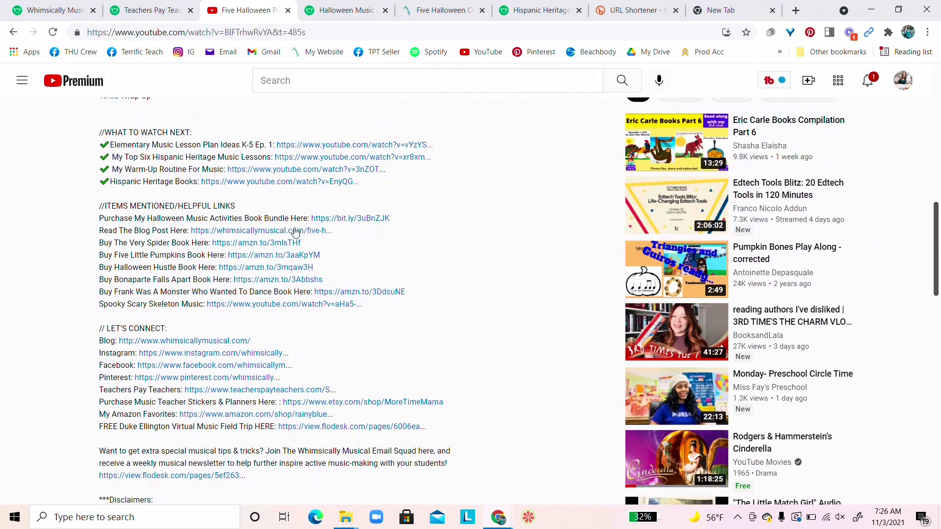
Step: Go to the Halloween children's books blog post and look through its product links down to the Five Little Pumpkins lesson pack
{"action": "left_click", "coordinate": [438, 8]}
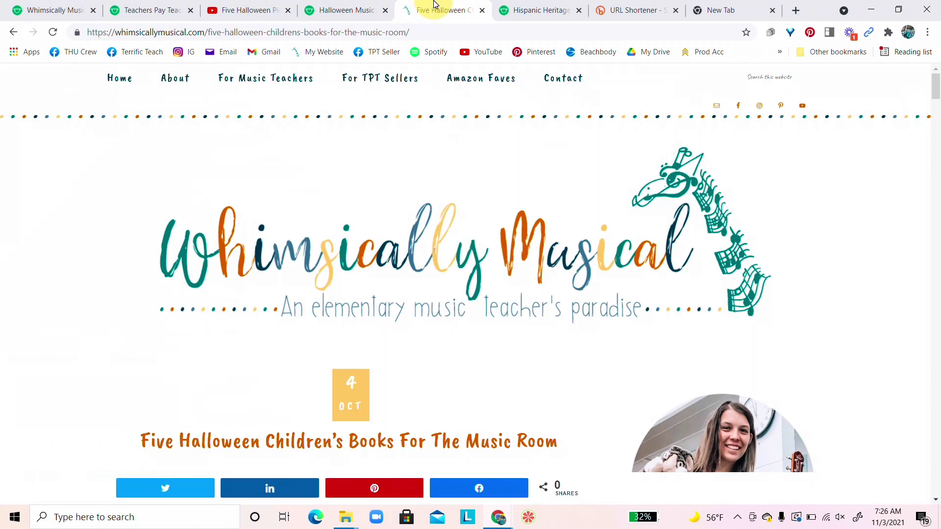
{"action": "scroll", "coordinate": [458, 229], "scroll_direction": "down", "scroll_amount": 20}
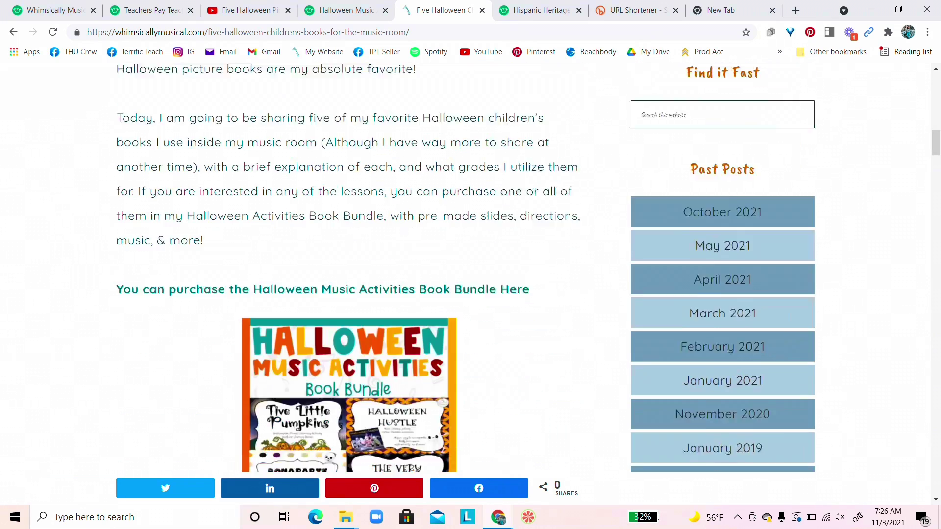
{"action": "scroll", "coordinate": [458, 229], "scroll_direction": "down", "scroll_amount": 3}
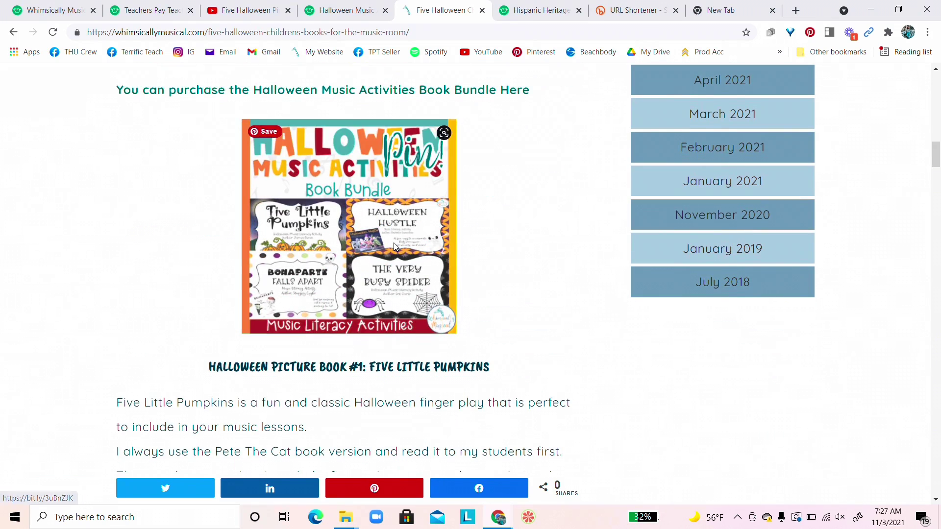
{"action": "scroll", "coordinate": [395, 246], "scroll_direction": "down", "scroll_amount": 5}
{"action": "scroll", "coordinate": [396, 247], "scroll_direction": "down", "scroll_amount": 6}
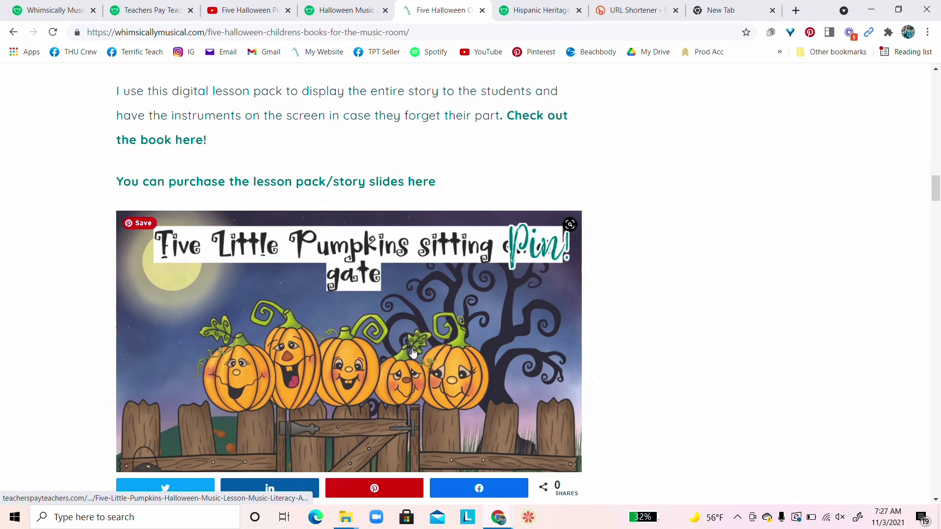
Step: Follow the blog post's lesson pack/story slides purchase link and look over the Five Little Pumpkins product page
{"action": "left_click", "coordinate": [301, 180]}
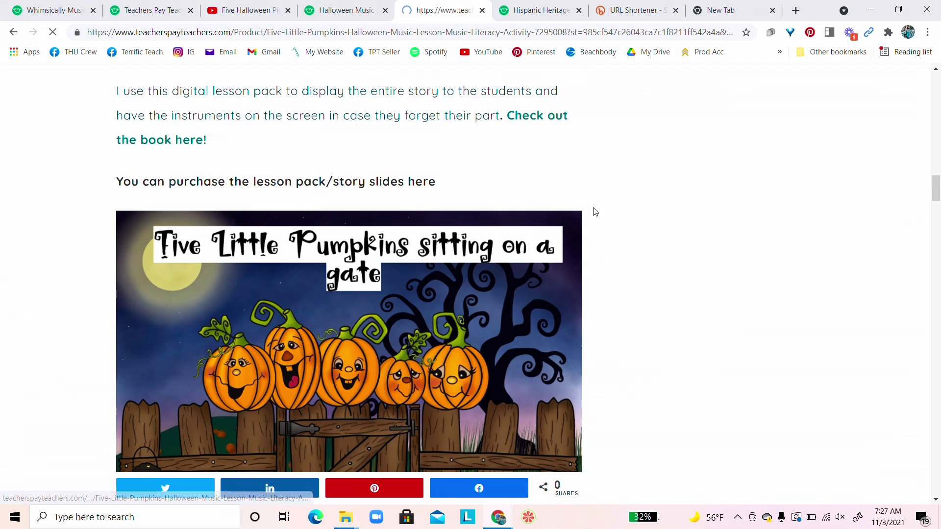
{"action": "scroll", "coordinate": [349, 309], "scroll_direction": "down", "scroll_amount": 4}
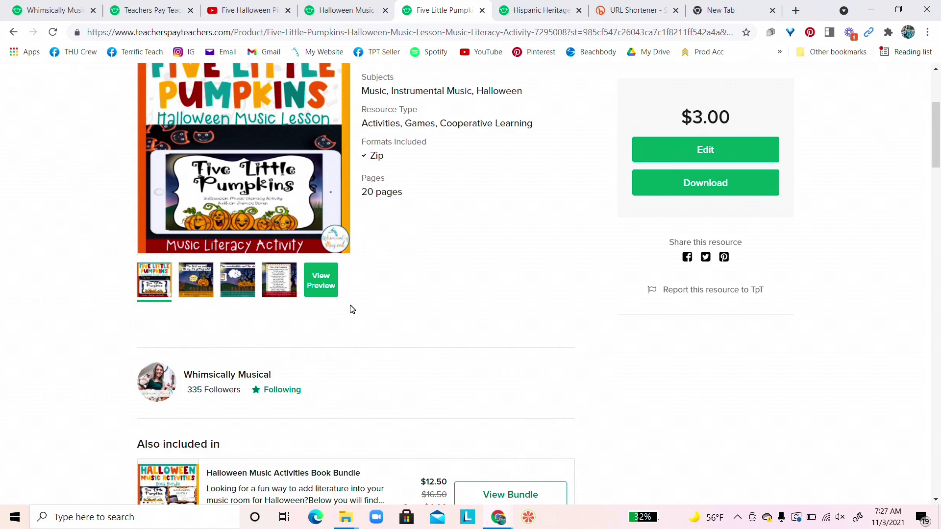
{"action": "scroll", "coordinate": [352, 309], "scroll_direction": "up", "scroll_amount": 1}
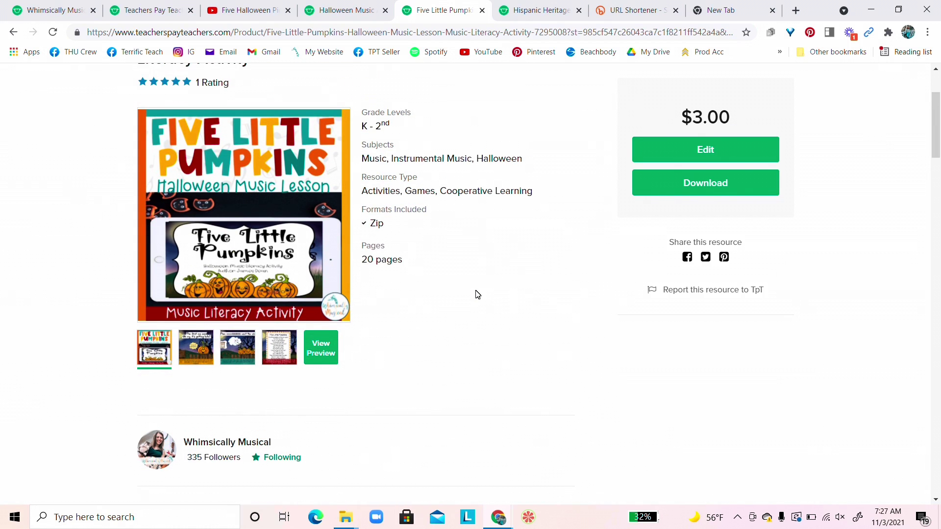
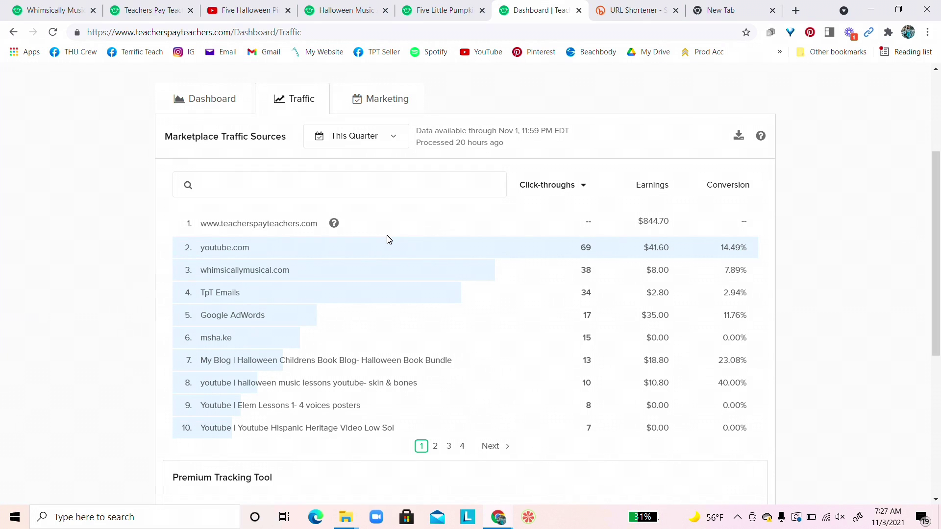
Step: Review this quarter's marketplace traffic sources on the TpT dashboard, going through result pages 1 to 4
{"action": "scroll", "coordinate": [398, 292], "scroll_direction": "down", "scroll_amount": 1}
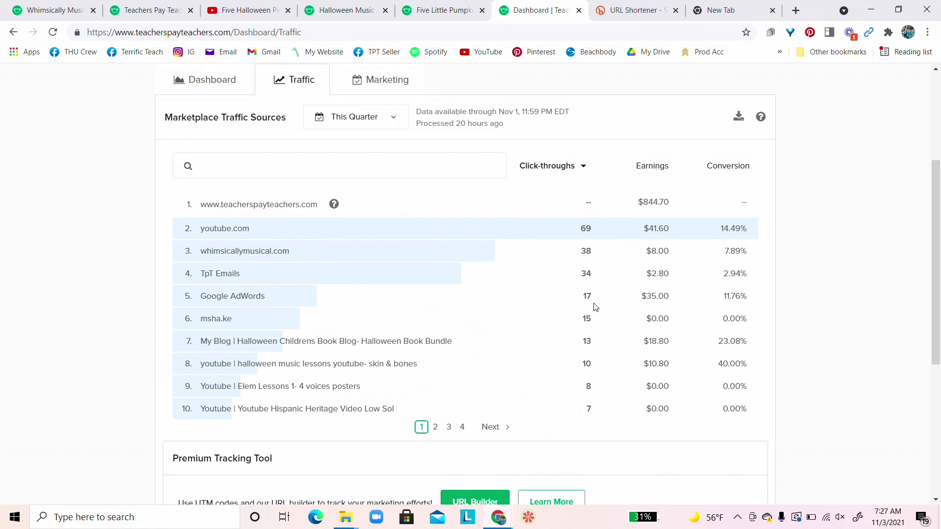
{"action": "scroll", "coordinate": [607, 304], "scroll_direction": "down", "scroll_amount": 1}
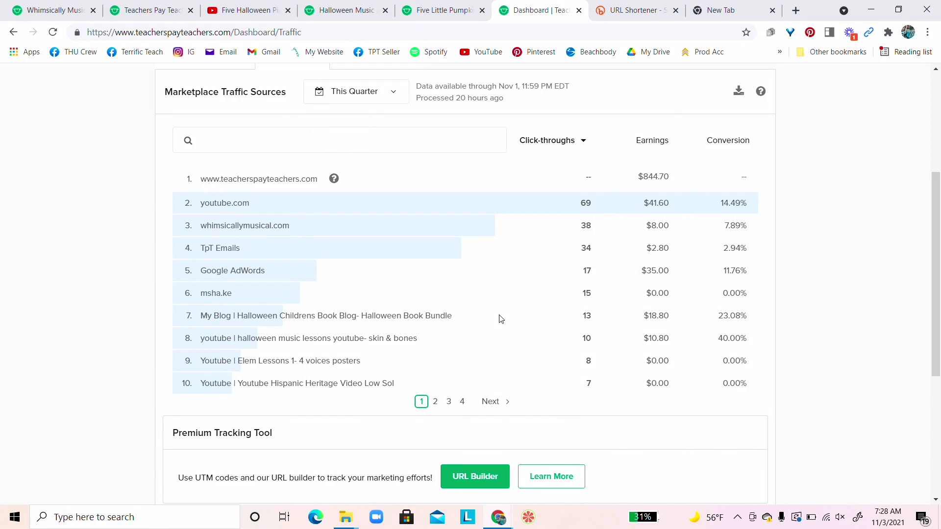
{"action": "left_click", "coordinate": [435, 401]}
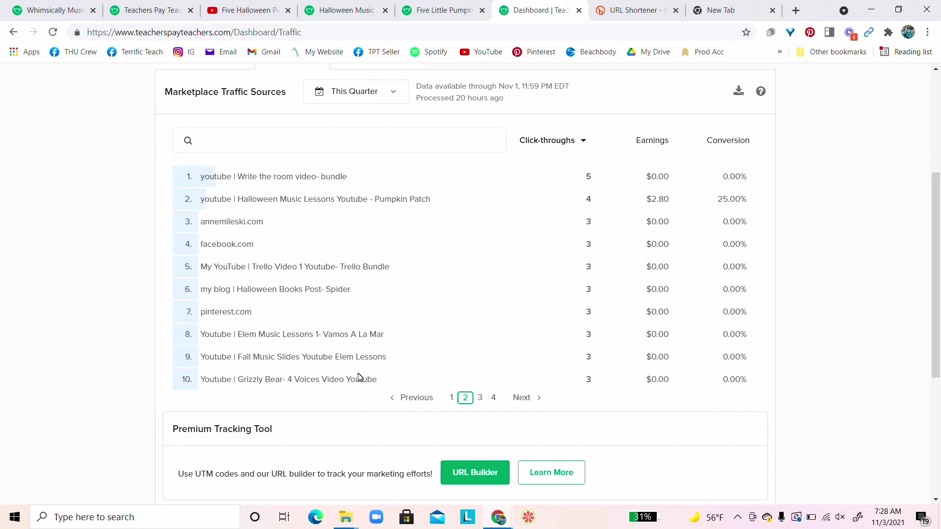
{"action": "left_click", "coordinate": [480, 398]}
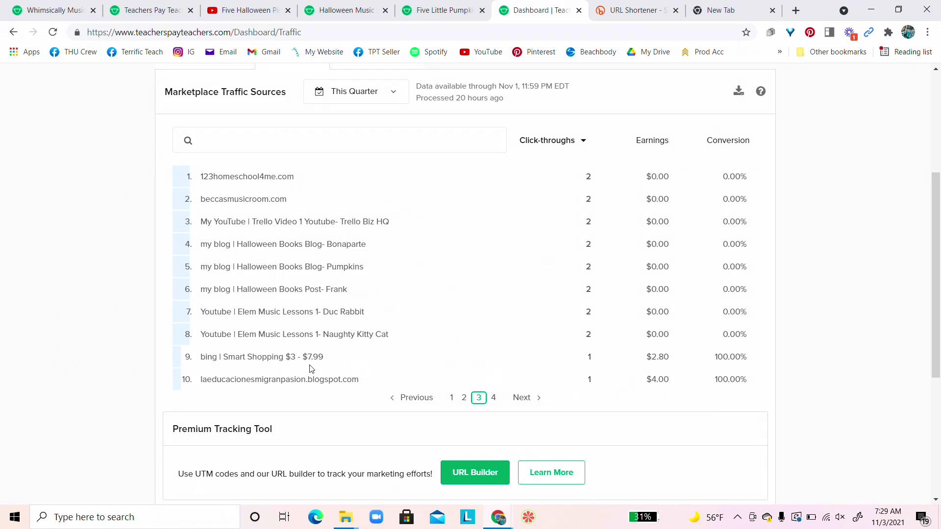
{"action": "left_click", "coordinate": [493, 398]}
Step: Set the marketplace traffic sources period to This Year and look over the first page of results
{"action": "scroll", "coordinate": [450, 282], "scroll_direction": "up", "scroll_amount": 3}
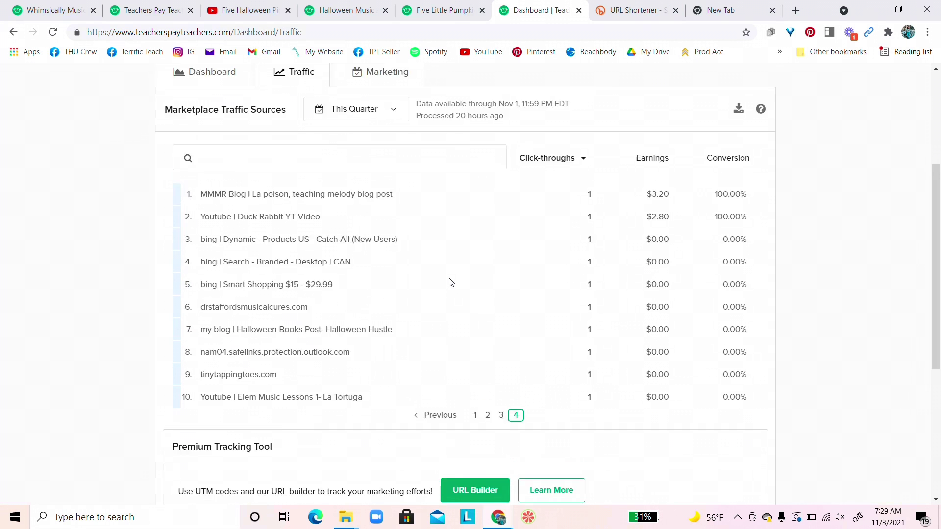
{"action": "left_click", "coordinate": [354, 221]}
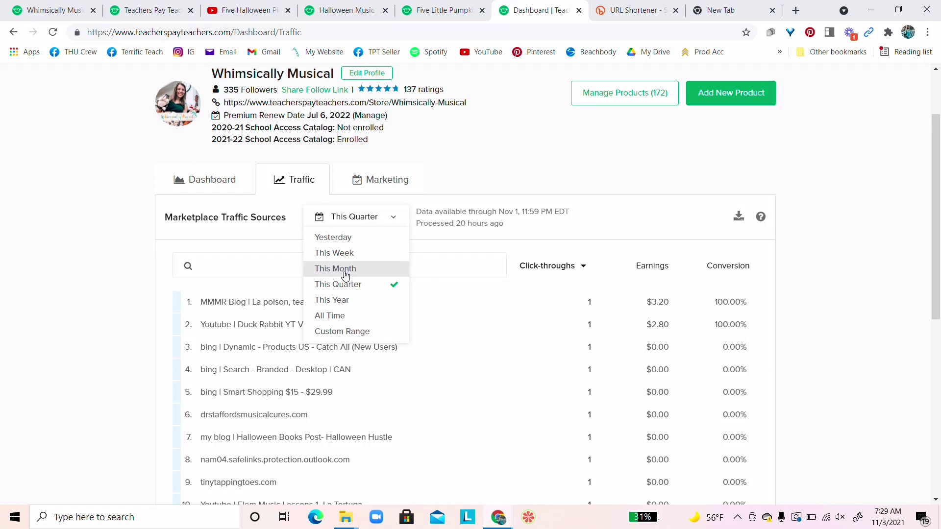
{"action": "left_click", "coordinate": [344, 300]}
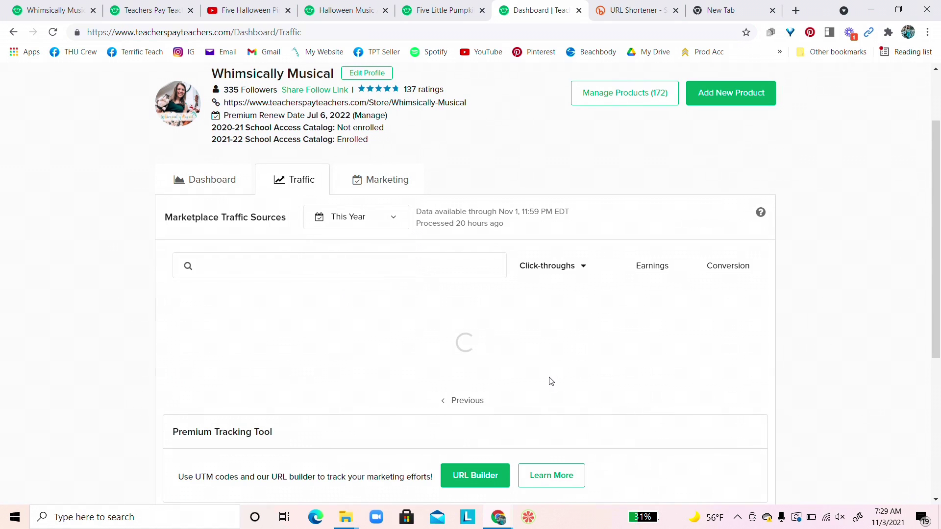
{"action": "scroll", "coordinate": [550, 381], "scroll_direction": "down", "scroll_amount": 2}
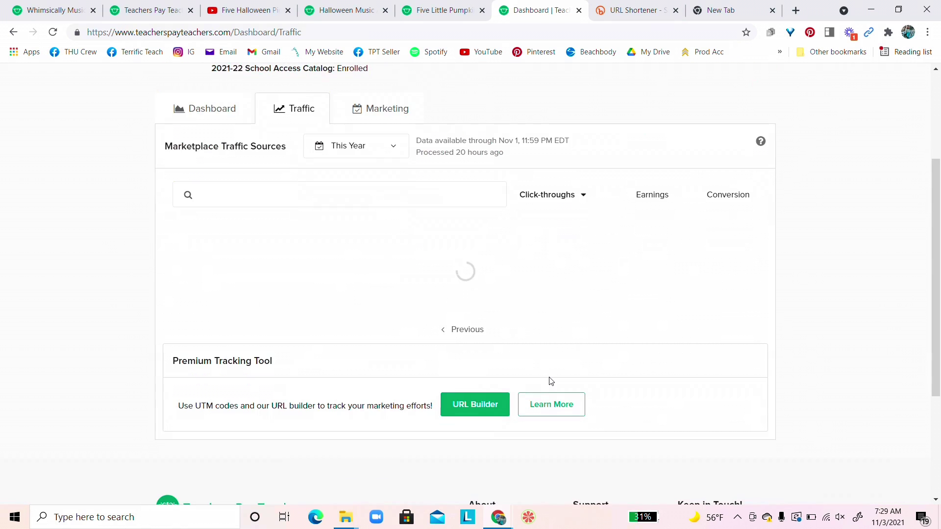
{"action": "scroll", "coordinate": [468, 286], "scroll_direction": "down", "scroll_amount": 2}
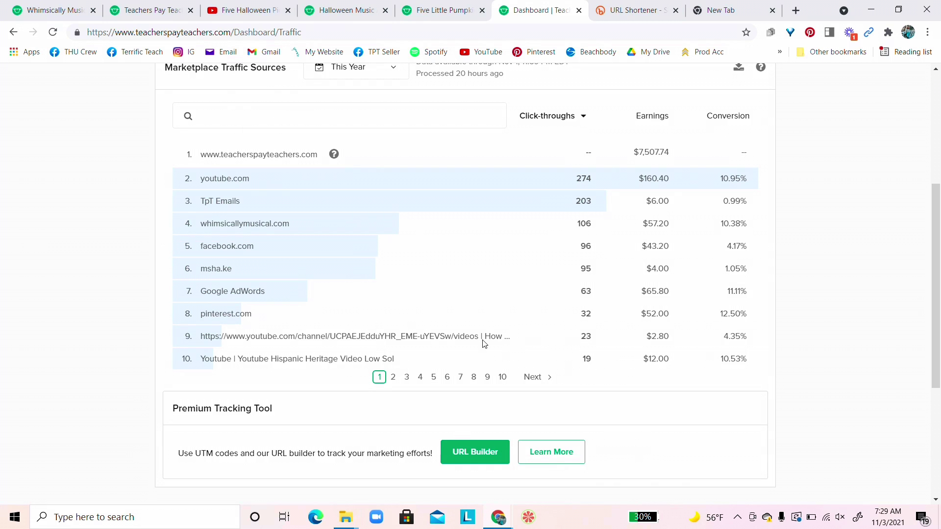
Step: Examine pages 2 and 3 of this year's traffic sources, then return to page 2
{"action": "left_click", "coordinate": [392, 377]}
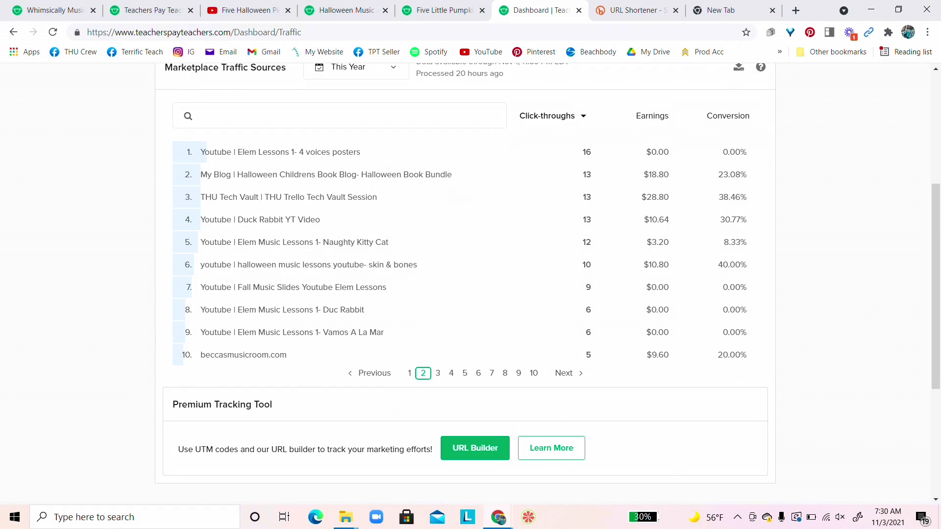
{"action": "left_click", "coordinate": [437, 373]}
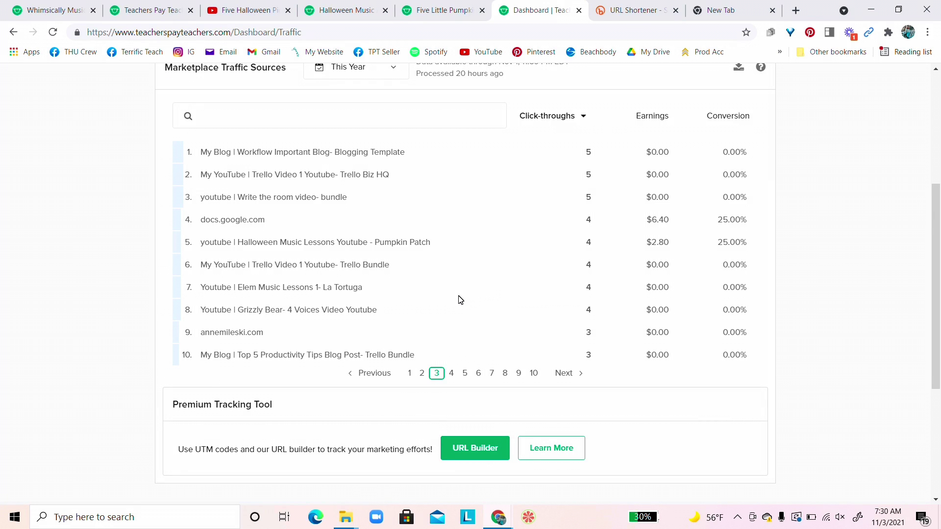
{"action": "scroll", "coordinate": [461, 299], "scroll_direction": "up", "scroll_amount": 1}
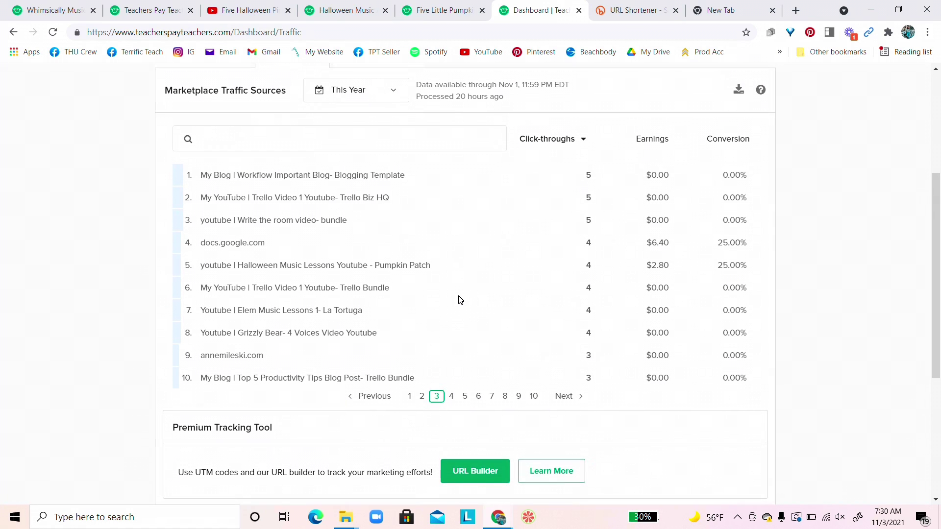
{"action": "scroll", "coordinate": [460, 300], "scroll_direction": "up", "scroll_amount": 1}
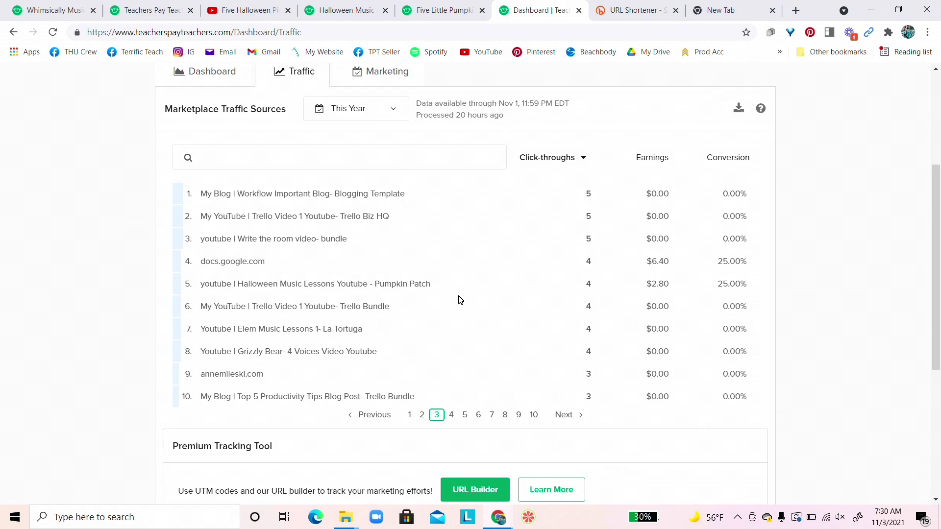
{"action": "left_click", "coordinate": [422, 415]}
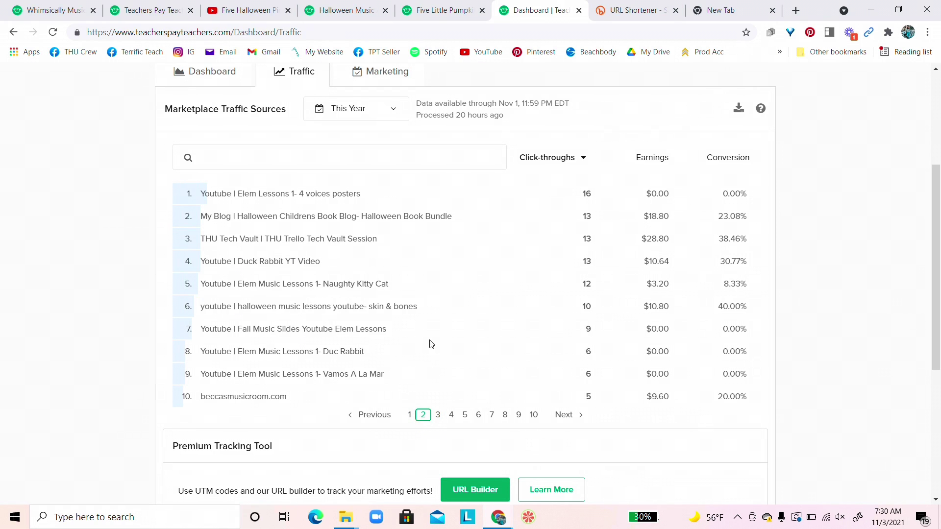